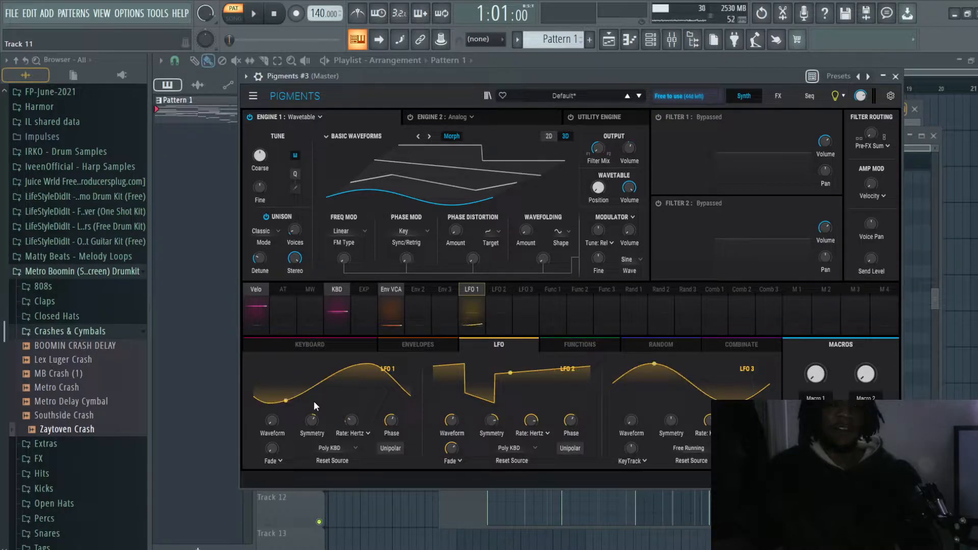
Step: Load Fruity PanOMatic into the first effect slot of the Master mixer track and close its plugin window
left_click(671, 39)
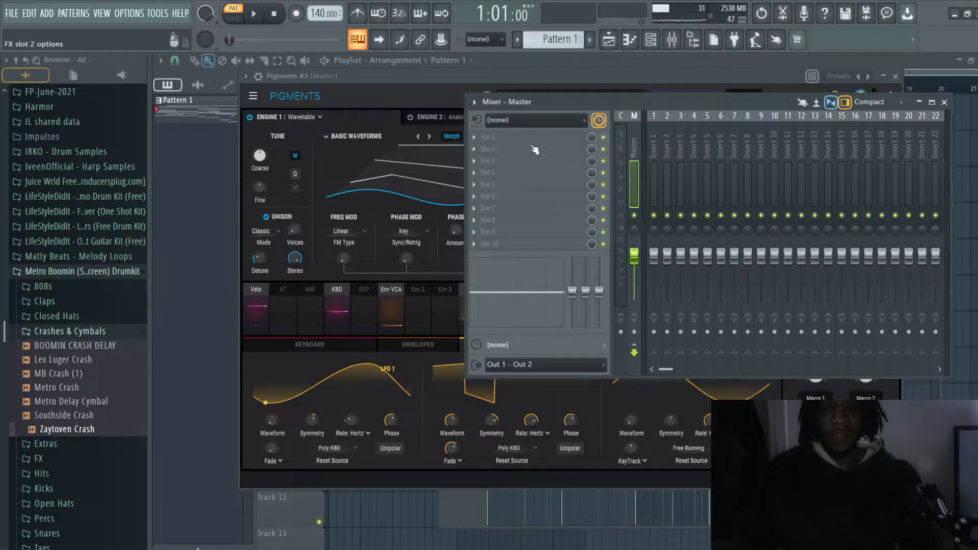
left_click(482, 138)
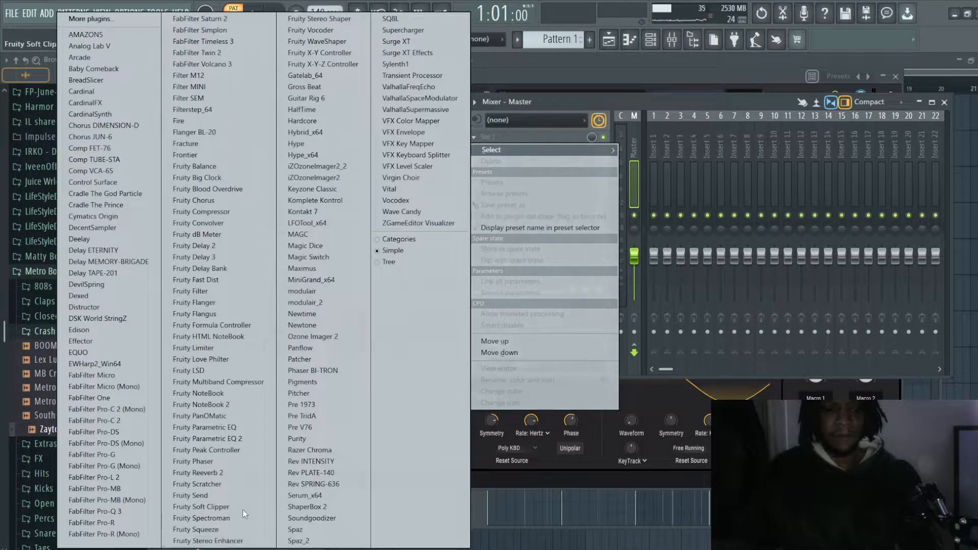
left_click(241, 416)
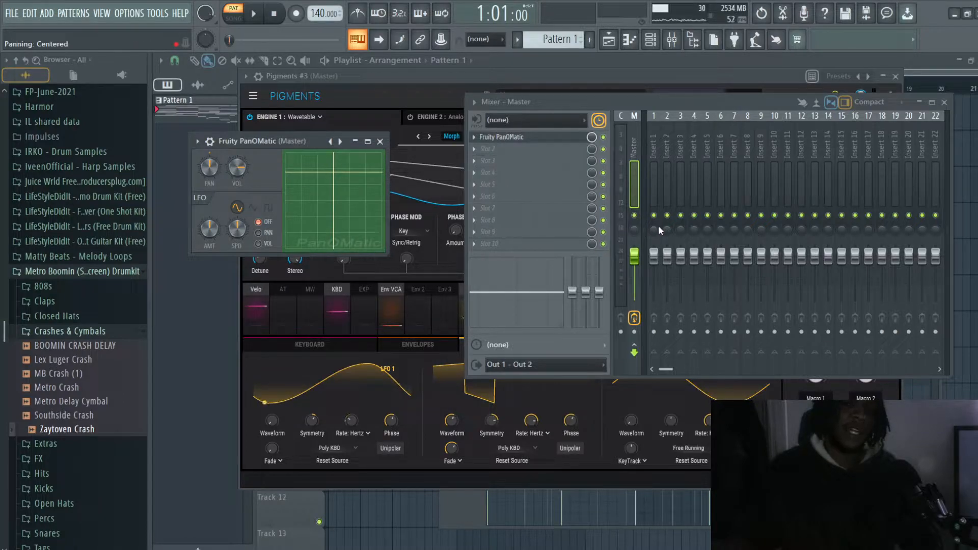
left_click_drag(658, 225, 658, 213)
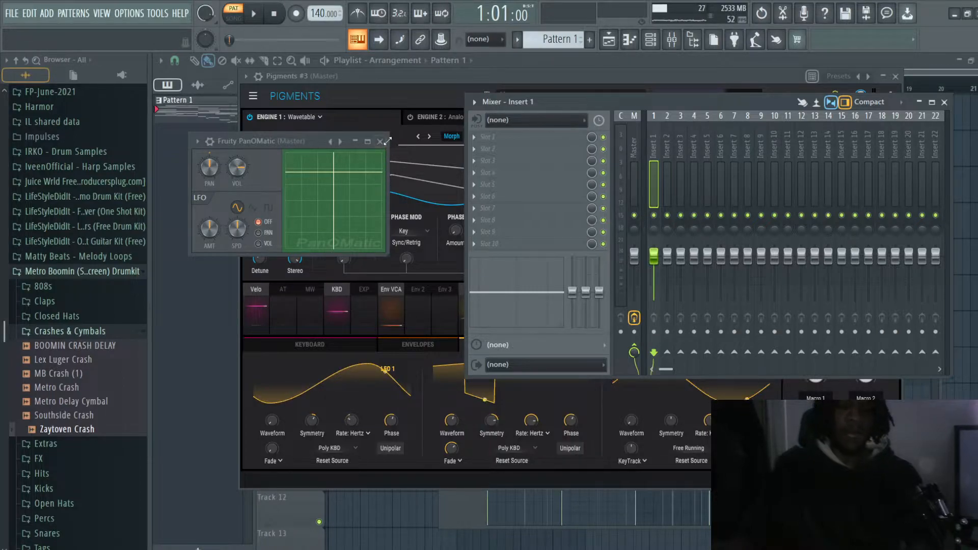
left_click(384, 143)
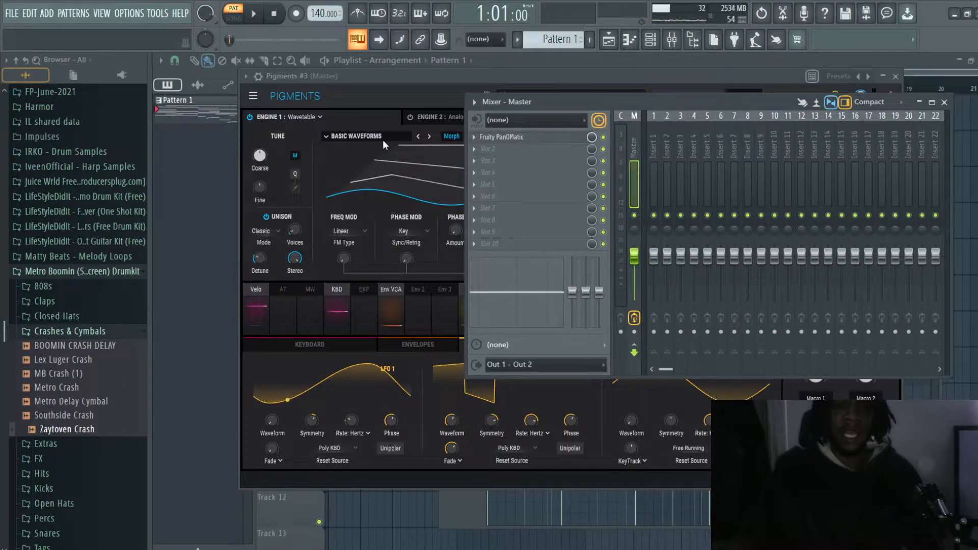
Step: Show the Pigments #3 notes in the piano roll and audition Pattern 1 alongside the synth's LFOs, stopping near bar 8
left_click(395, 73)
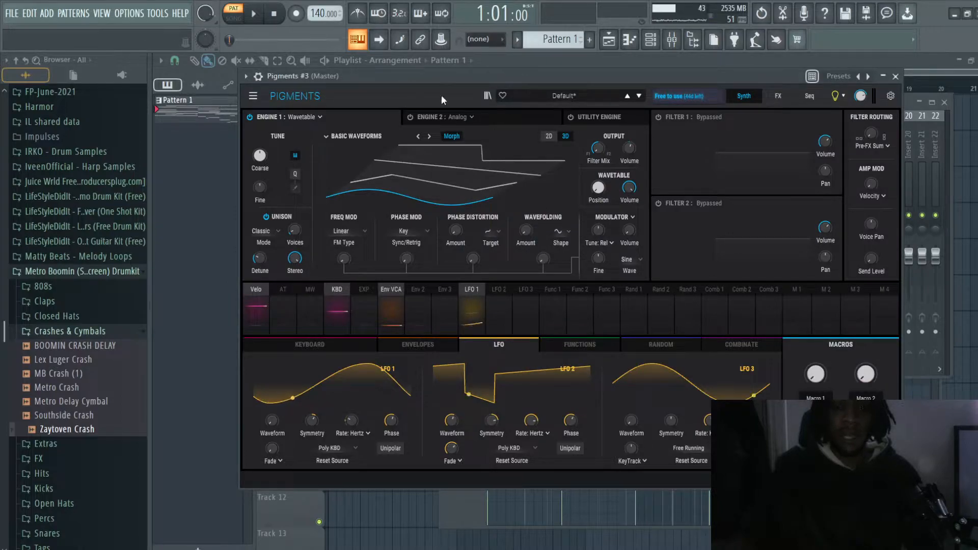
left_click_drag(697, 78, 650, 117)
left_click(629, 40)
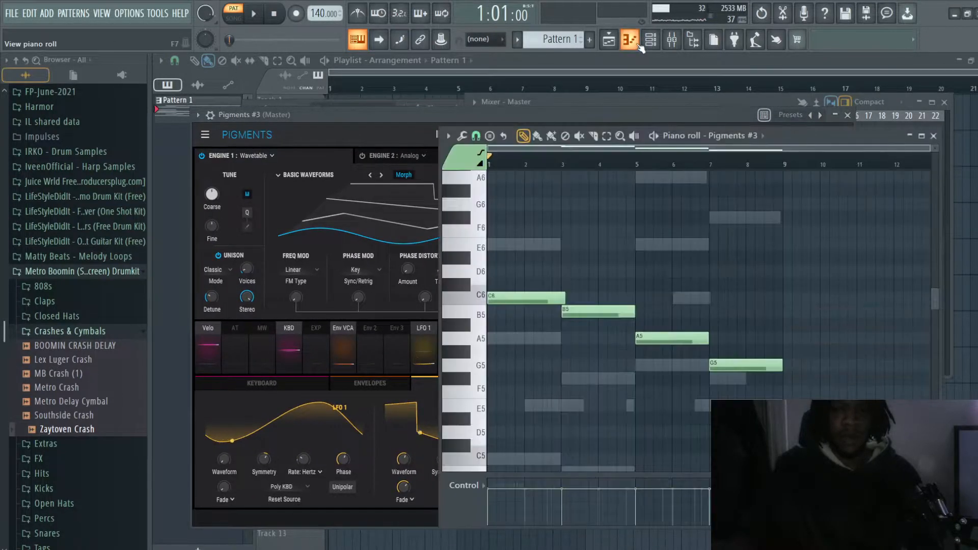
key("space")
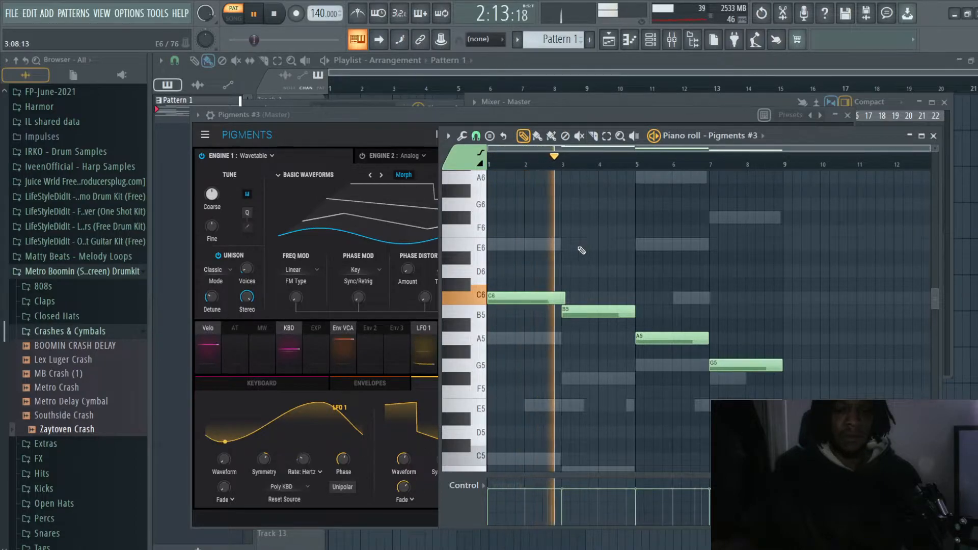
left_click(419, 115)
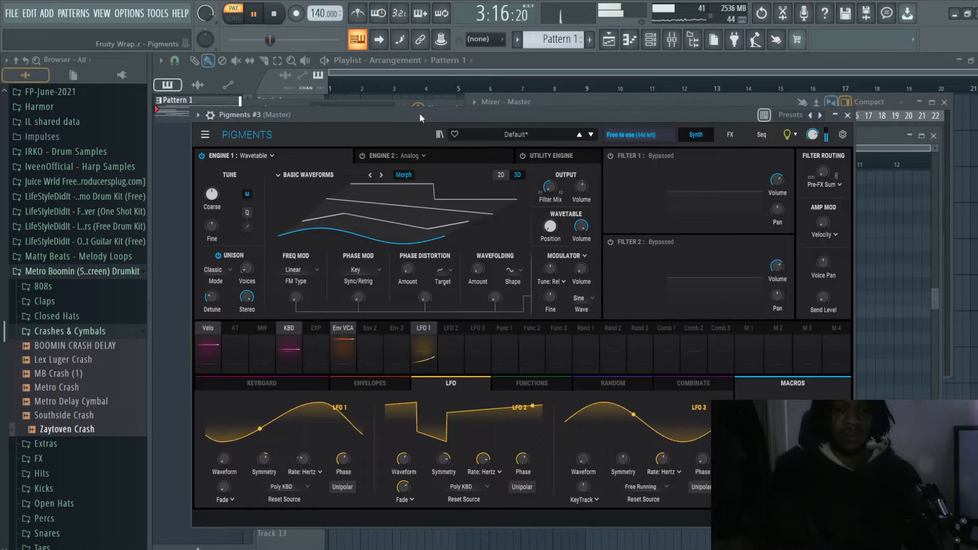
left_click(882, 135)
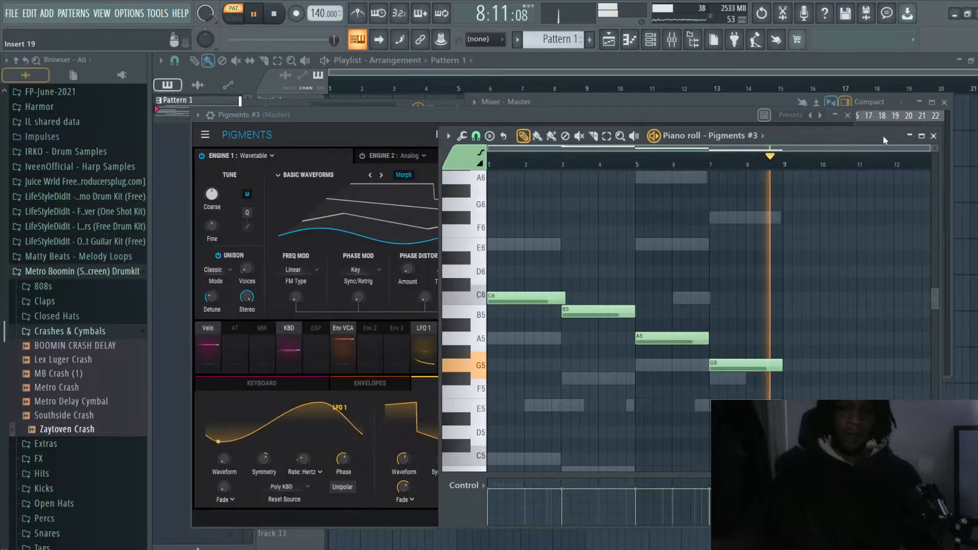
key("space")
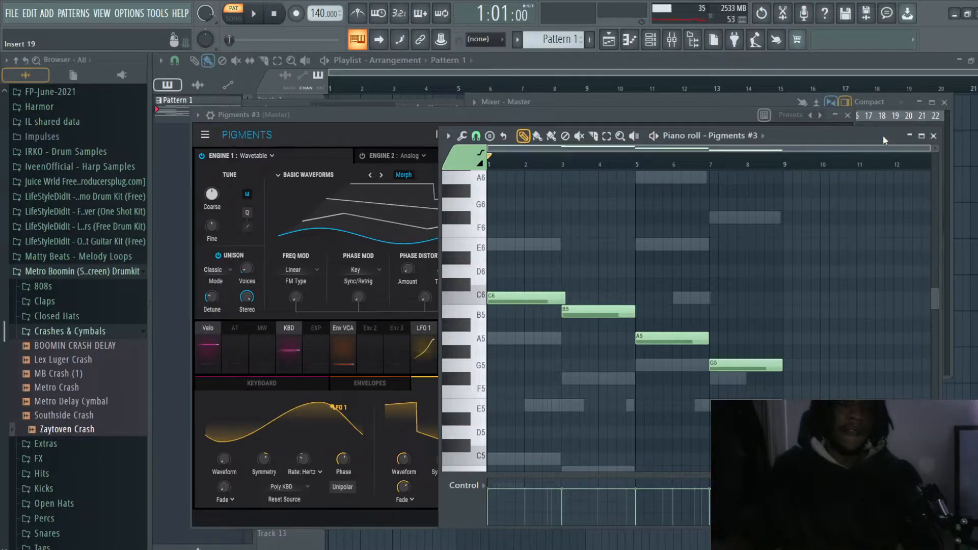
Step: Try modulating Engine 1's coarse tuning with LFO 1 at 0.21 during playback, and remove that routing
left_click(367, 115)
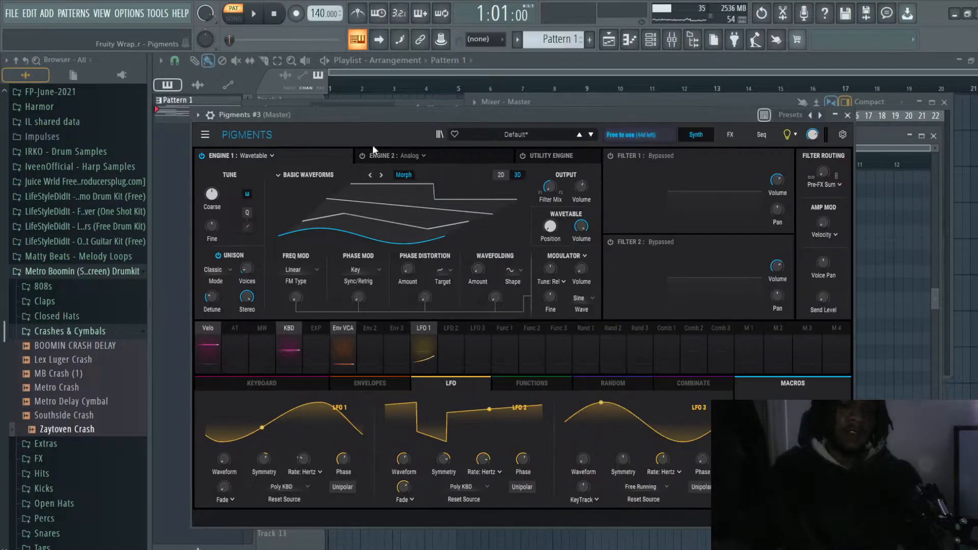
left_click(423, 331)
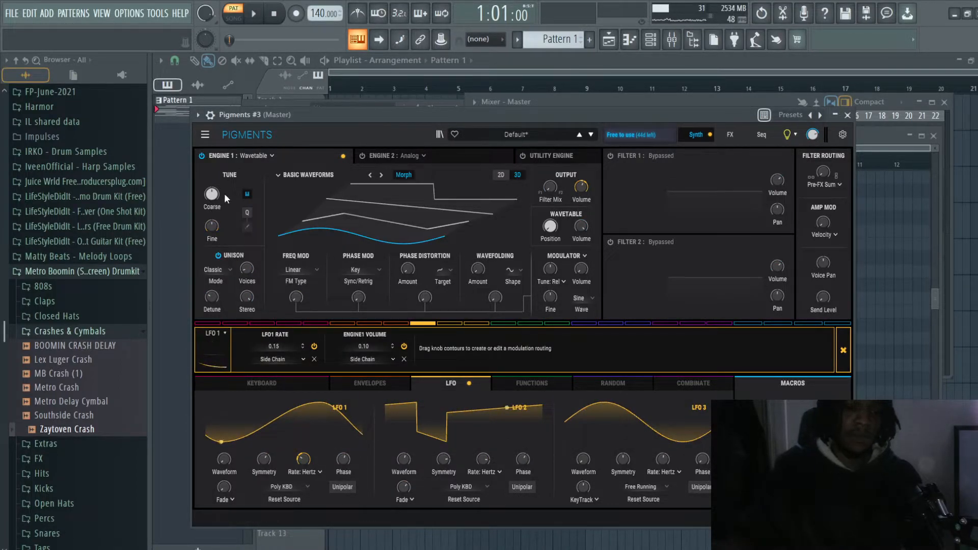
left_click_drag(212, 194, 212, 185)
key("space")
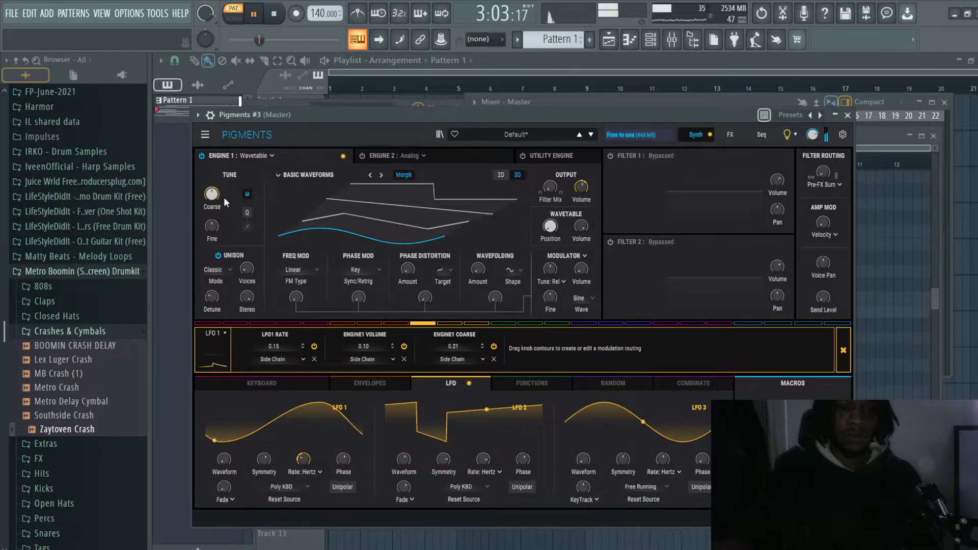
left_click(492, 359)
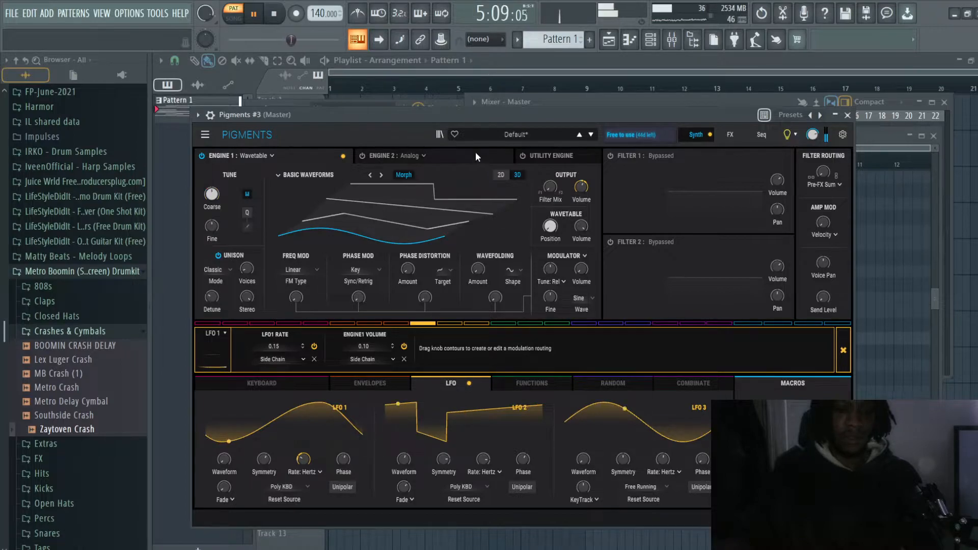
key("space")
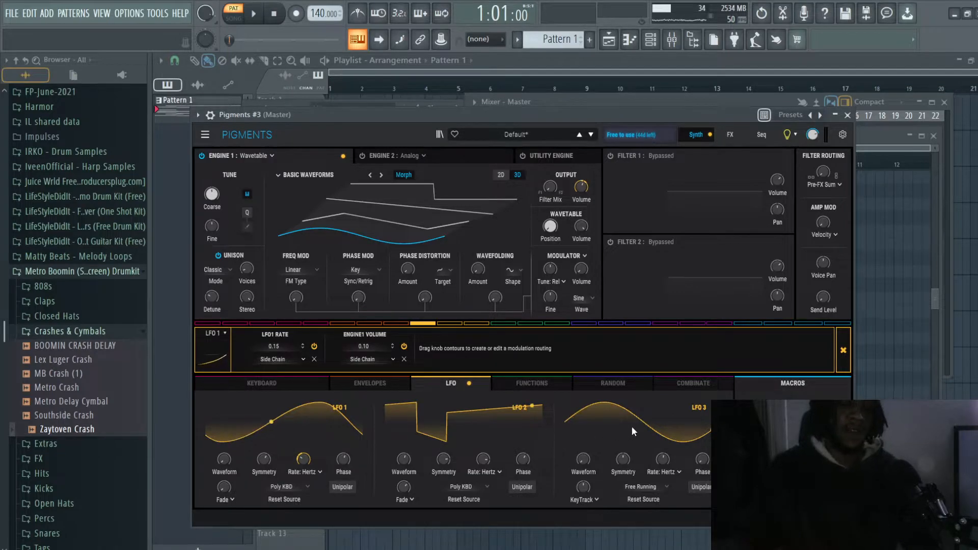
Step: Try initial phases of 104° and 270° on LFO 2, and return the phase to 0°
mouse_move(523, 459)
left_mouse_down()
mouse_move(523, 448)
mouse_move(523, 459)
left_mouse_up()
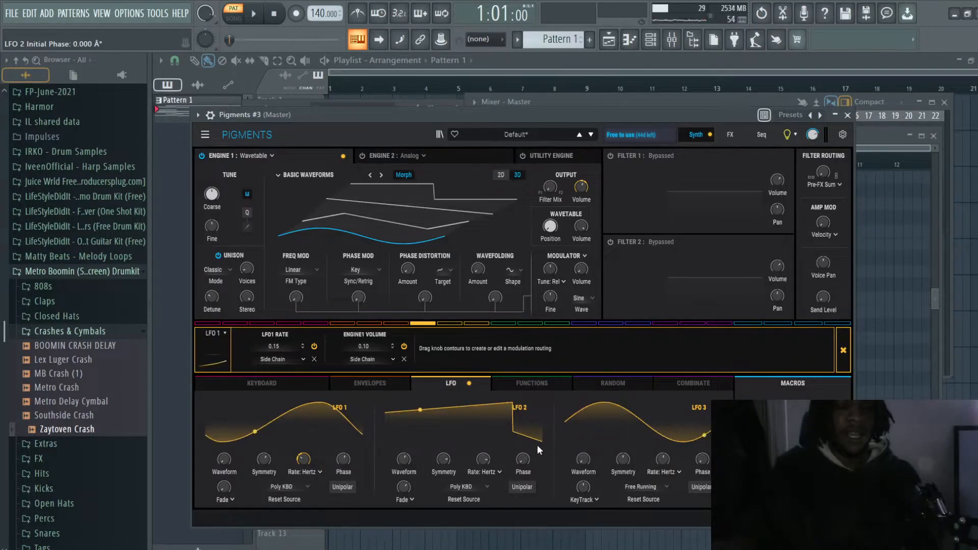
mouse_move(406, 487)
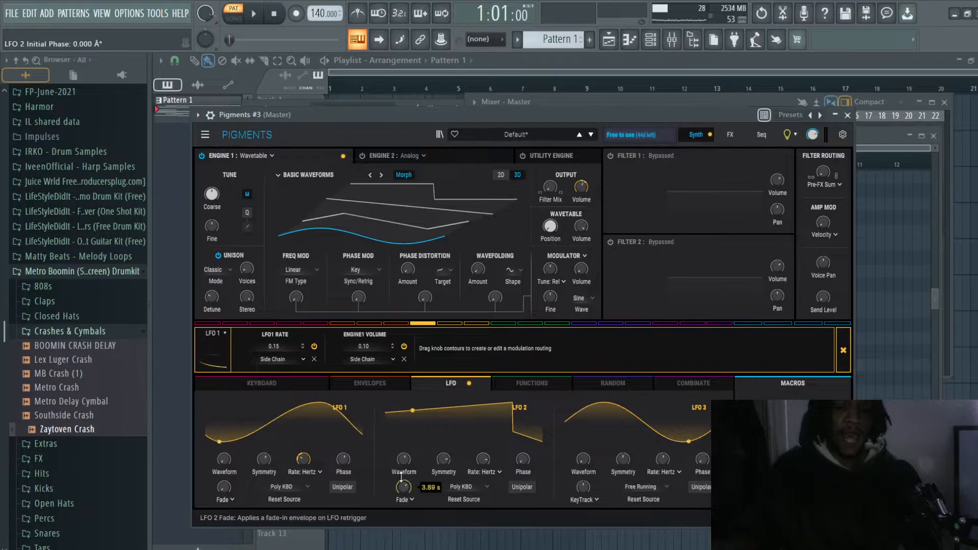
mouse_move(523, 459)
mouse_move(523, 459)
left_mouse_down()
mouse_move(522, 432)
mouse_move(521, 470)
left_mouse_up()
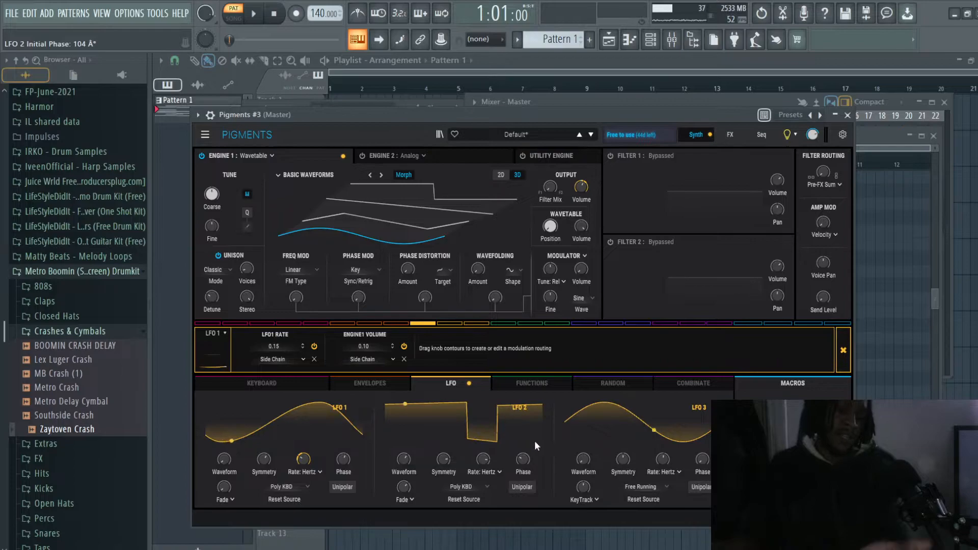
left_click_drag(523, 459, 522, 433)
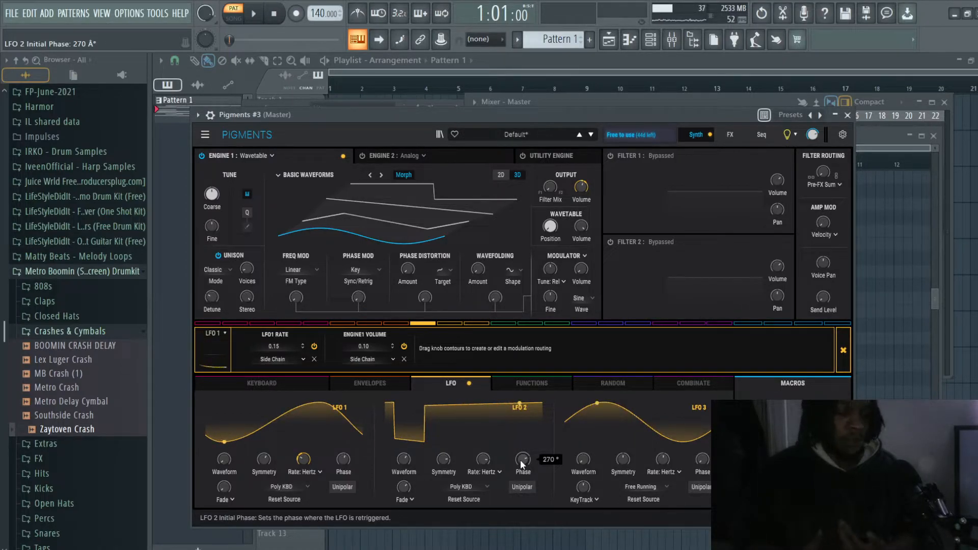
left_click_drag(522, 459, 522, 535)
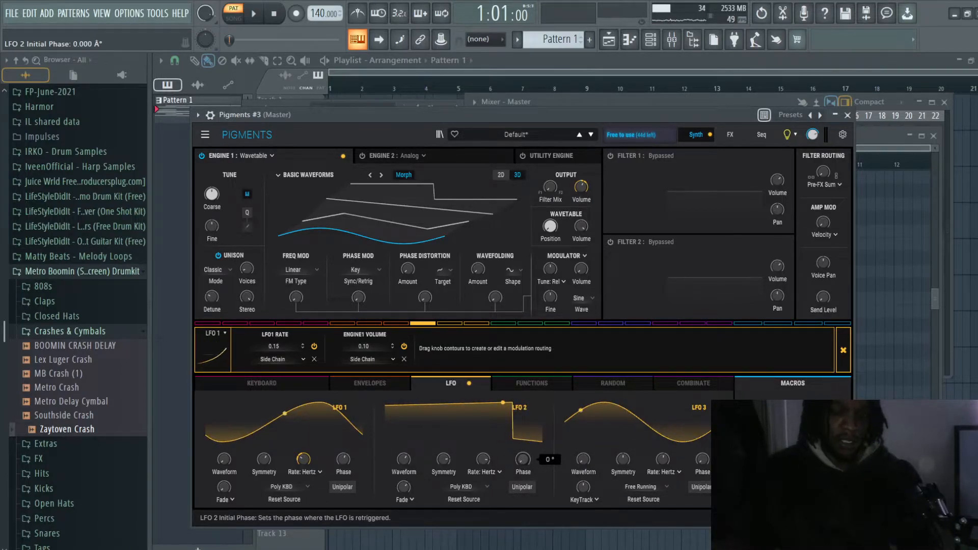
Step: Set LFO 2's rate to 0.219 Hz and morph its waveform from 83.8% triangle to a pure sine
mouse_move(483, 459)
left_mouse_down()
mouse_move(483, 448)
mouse_move(483, 469)
left_mouse_up()
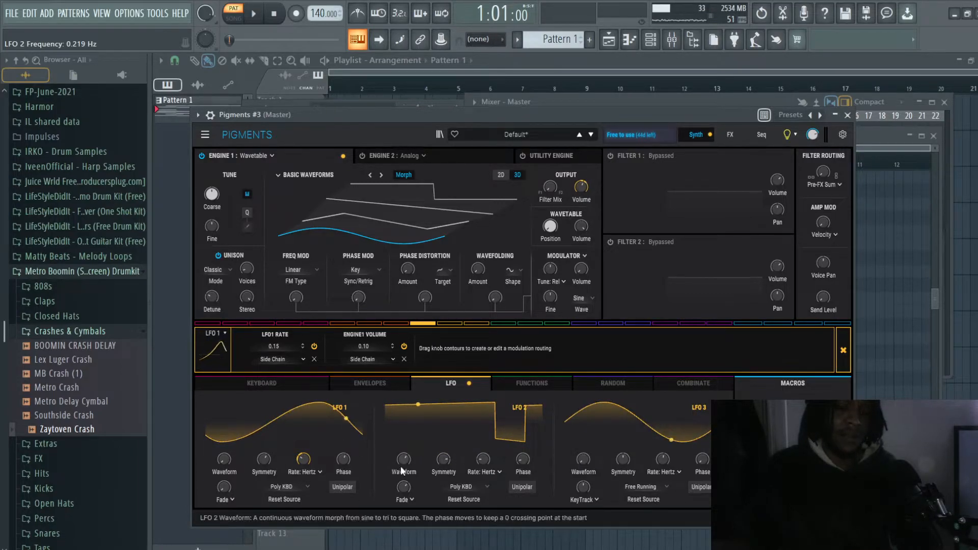
left_click_drag(404, 463, 405, 496)
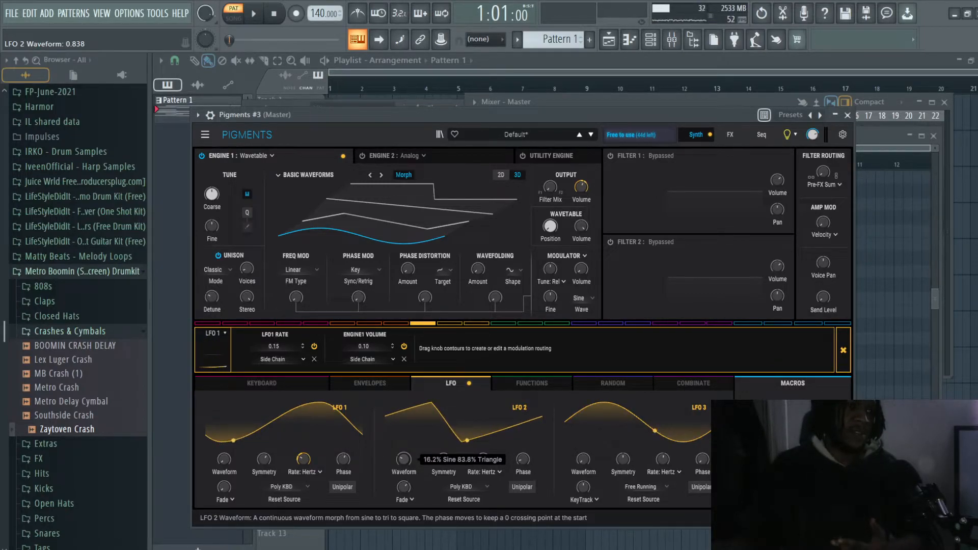
left_click_drag(403, 459, 404, 502)
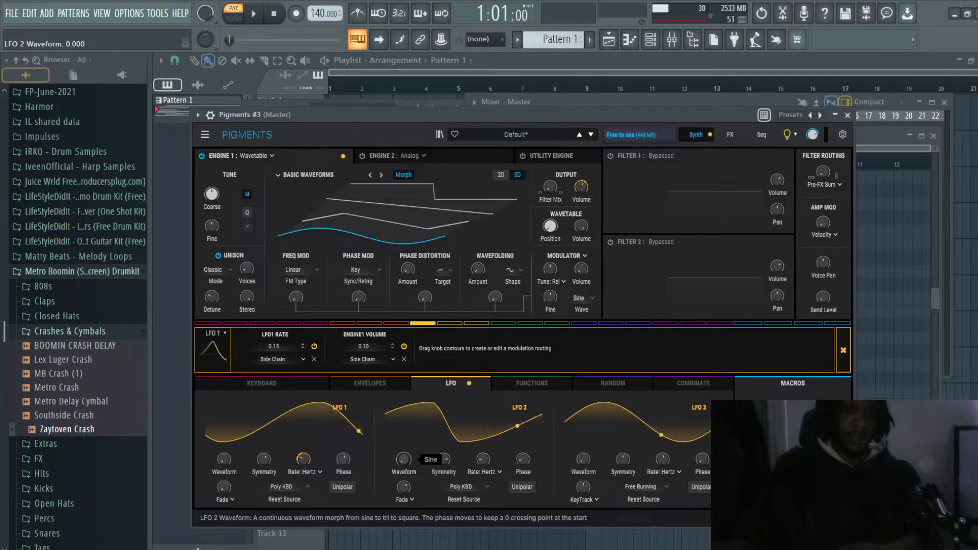
left_click_drag(403, 459, 403, 461)
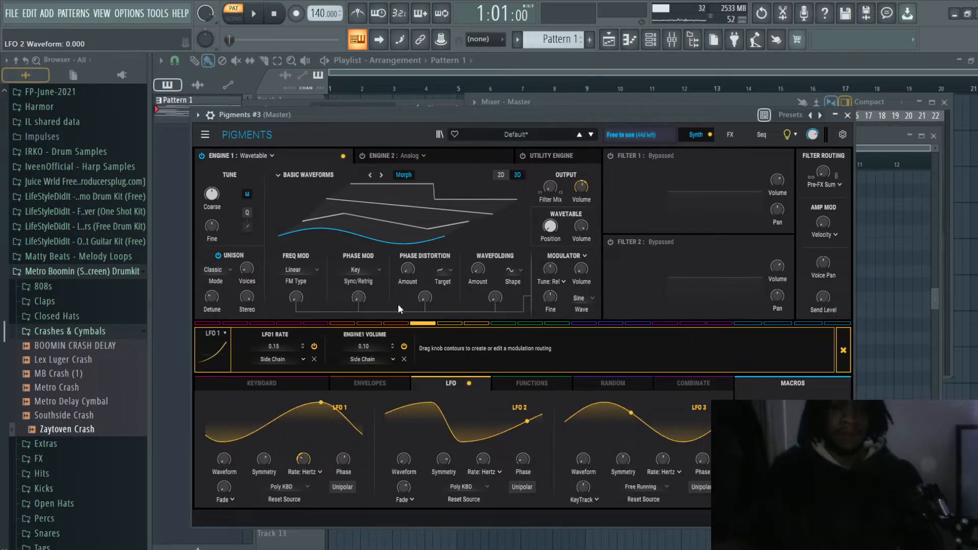
Step: Reshape LFO 2 into a square wave with a 90° phase, reduced fade and a 0.010 Hz rate
left_click_drag(403, 459, 403, 429)
mouse_move(523, 460)
left_mouse_down()
mouse_move(523, 417)
mouse_move(522, 446)
left_mouse_up()
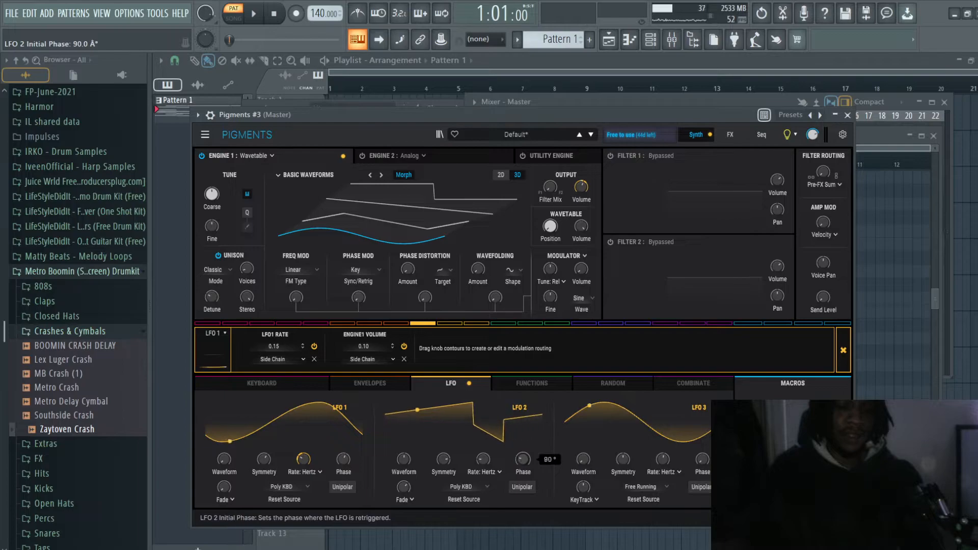
left_click_drag(446, 462, 403, 405)
left_click_drag(403, 487, 403, 514)
left_click_drag(482, 459, 482, 504)
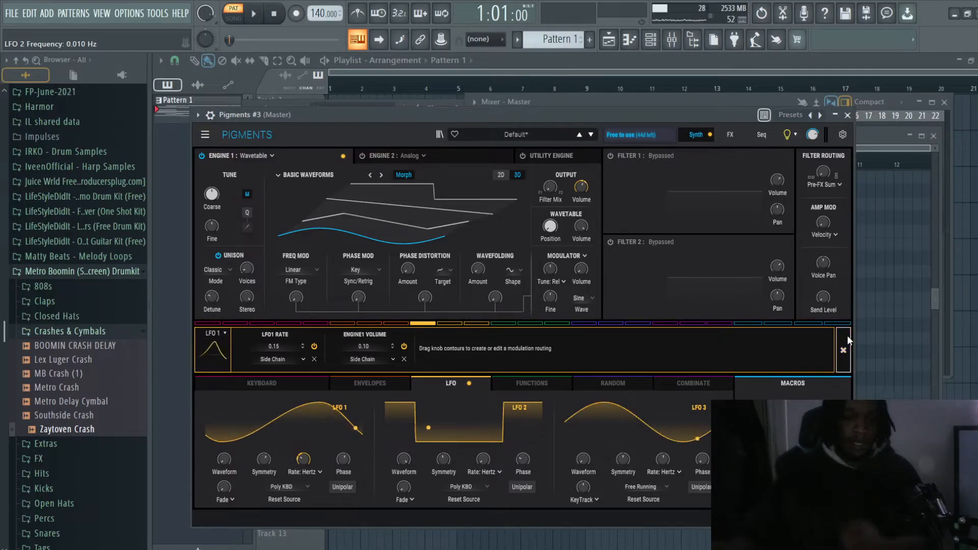
Step: Add Odin2 as a new instrument channel in the channel rack
left_click(672, 40)
left_click(652, 42)
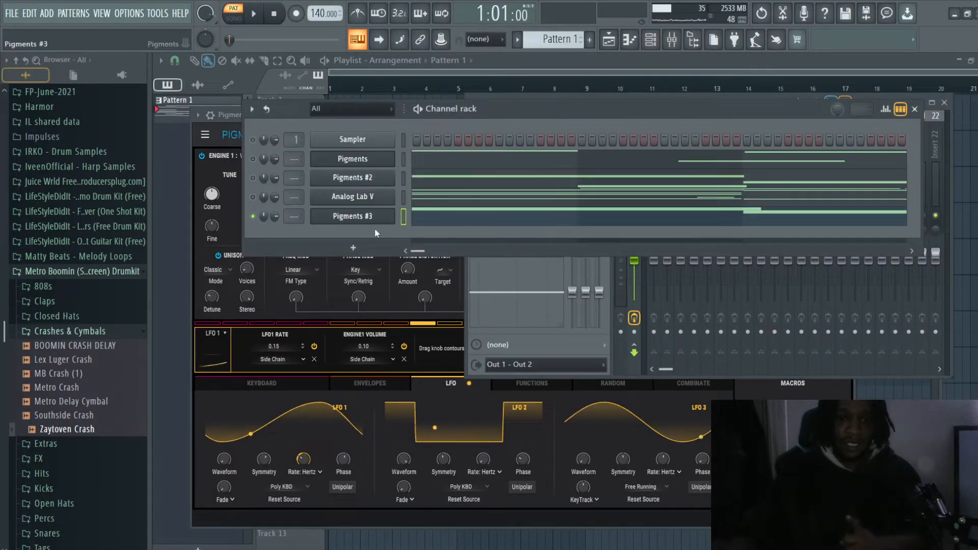
left_click(353, 248)
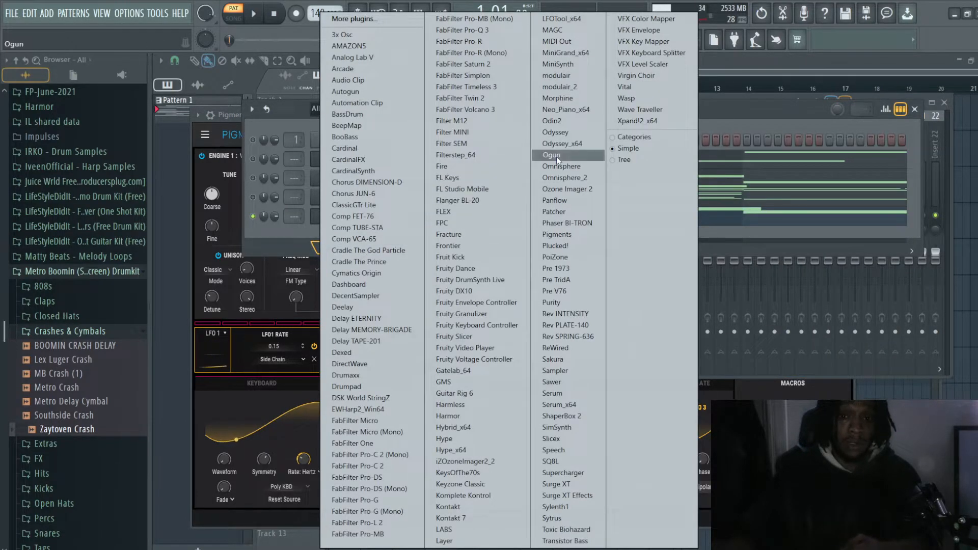
left_click(557, 122)
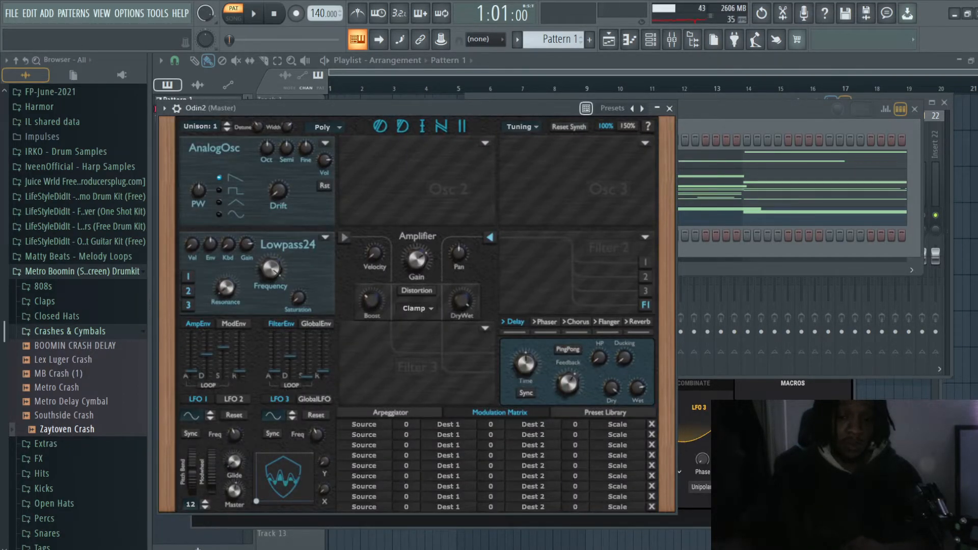
Step: Compare the modulation layouts of Odin2 and Pigments #3, ending on the Pigments #3 modulation overview
left_click(753, 489)
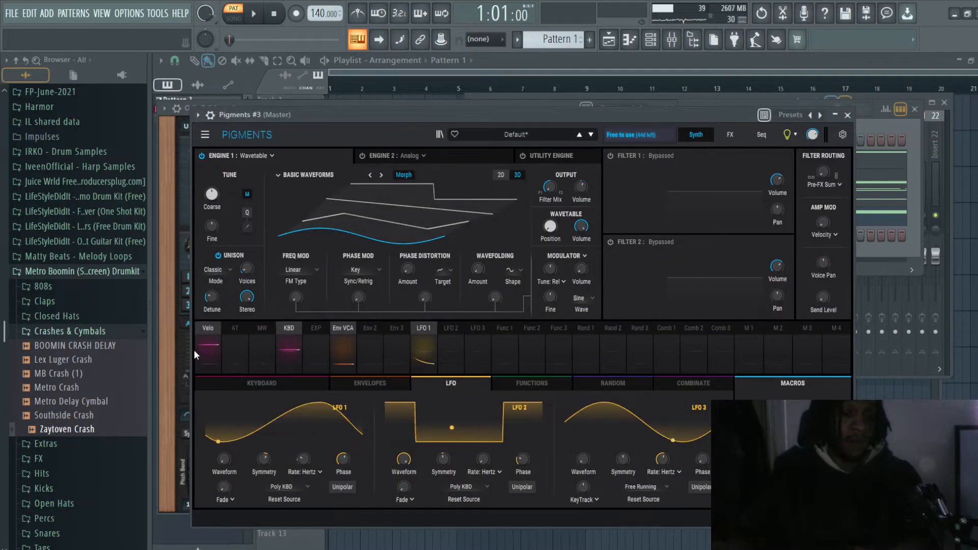
left_click(168, 328)
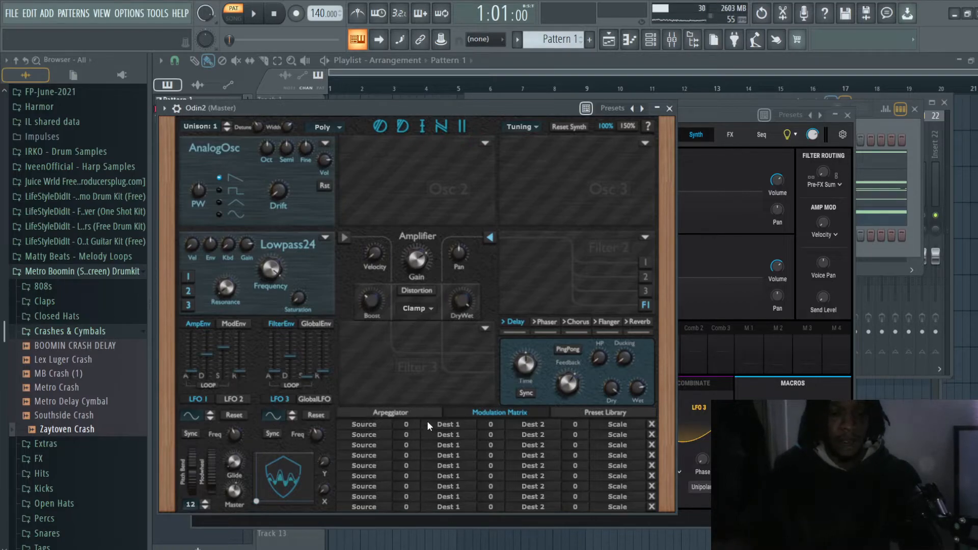
left_click(448, 521)
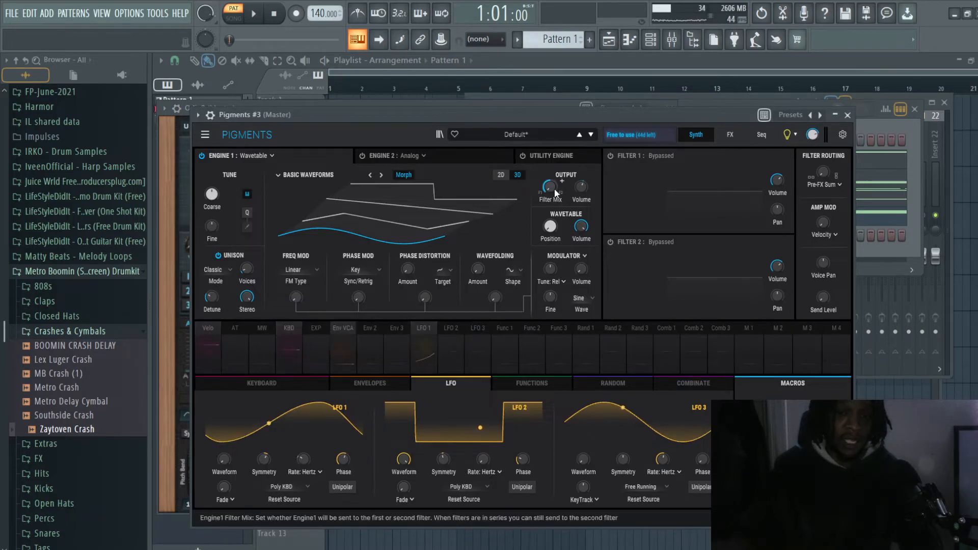
left_click(493, 102)
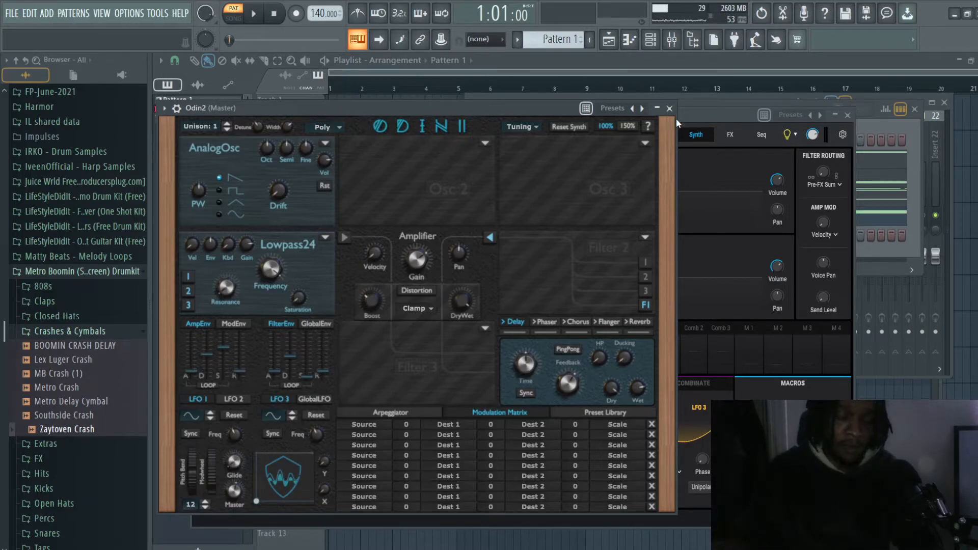
left_click(695, 118)
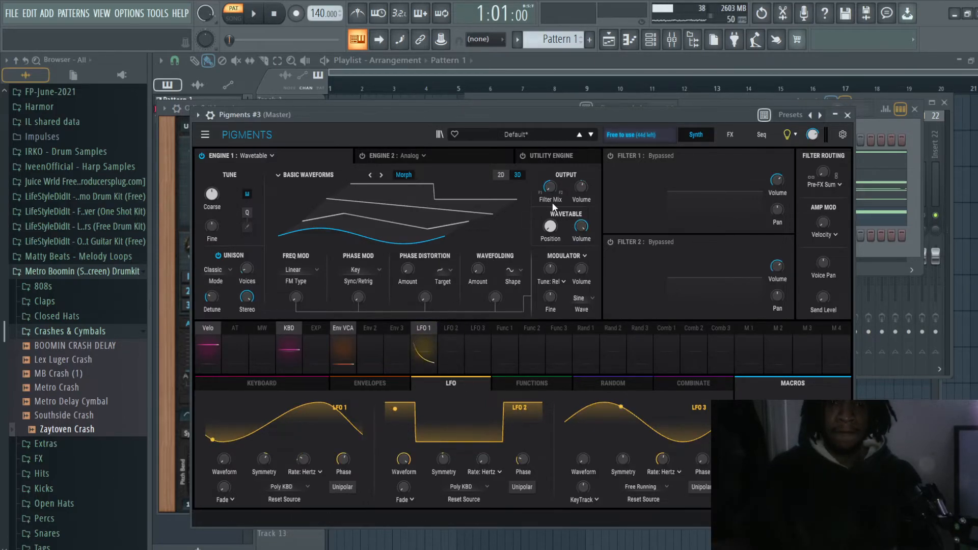
left_click(715, 104)
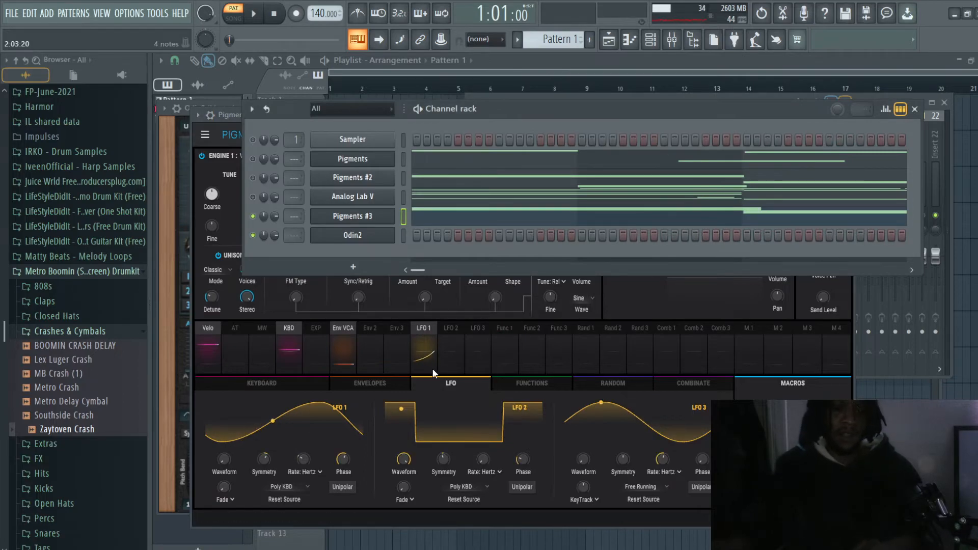
left_click(422, 341)
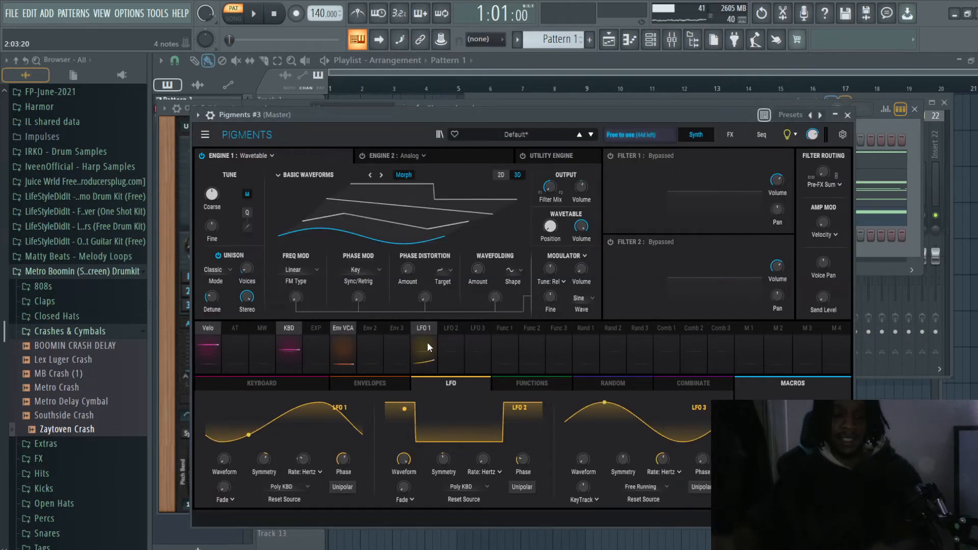